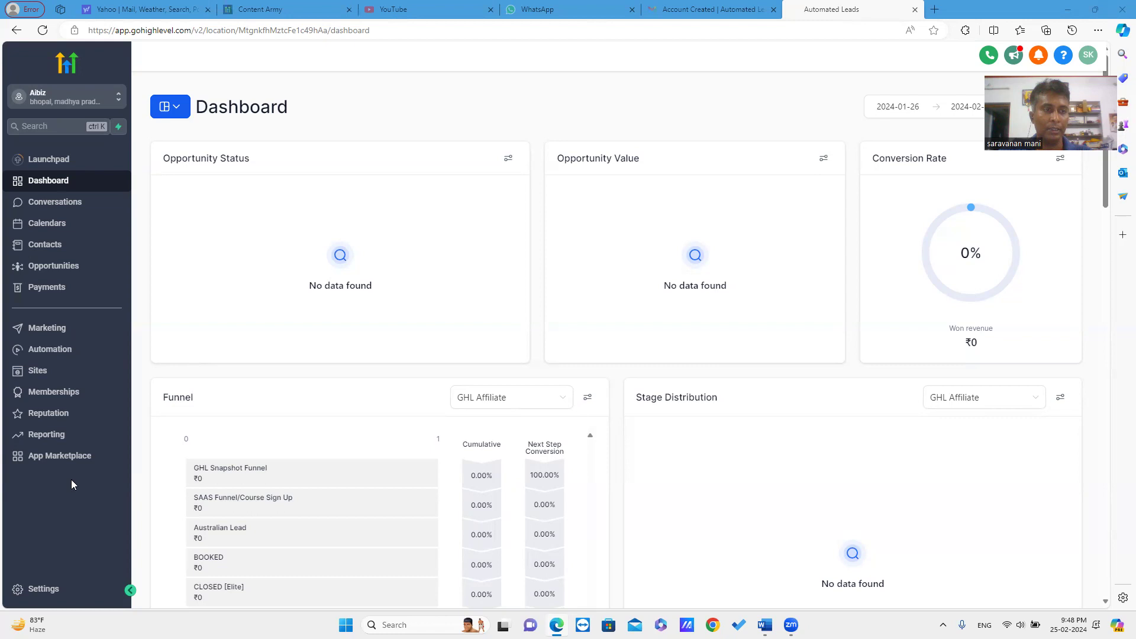
Open the Automation section to view the Workflows list.
left_click(57, 352)
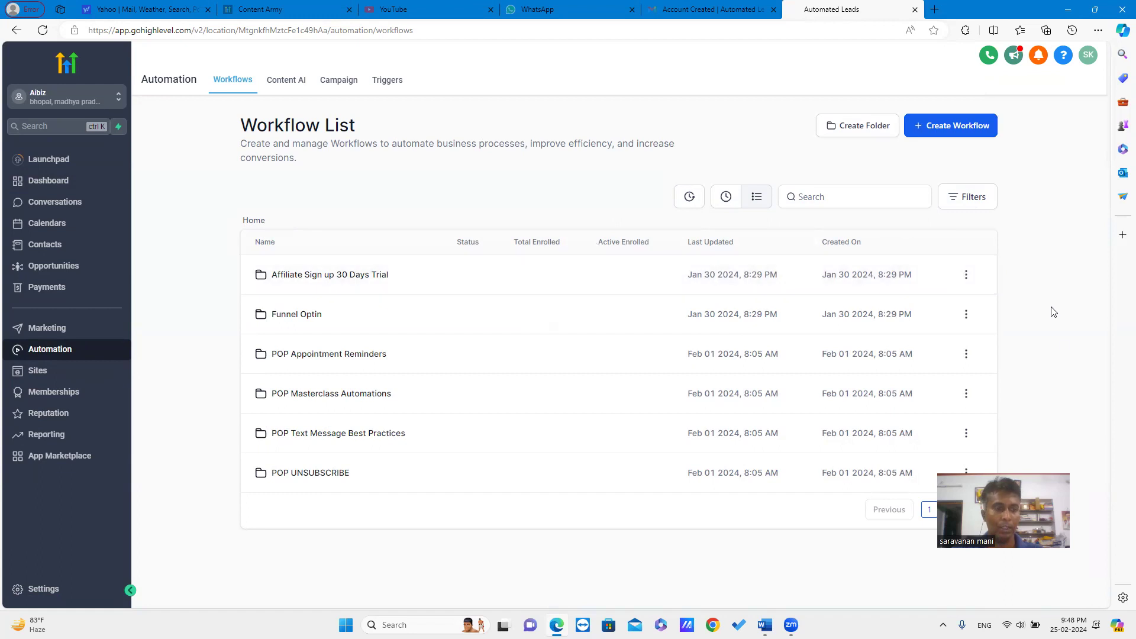
Create a new workflow using the Start from scratch option.
left_click(970, 132)
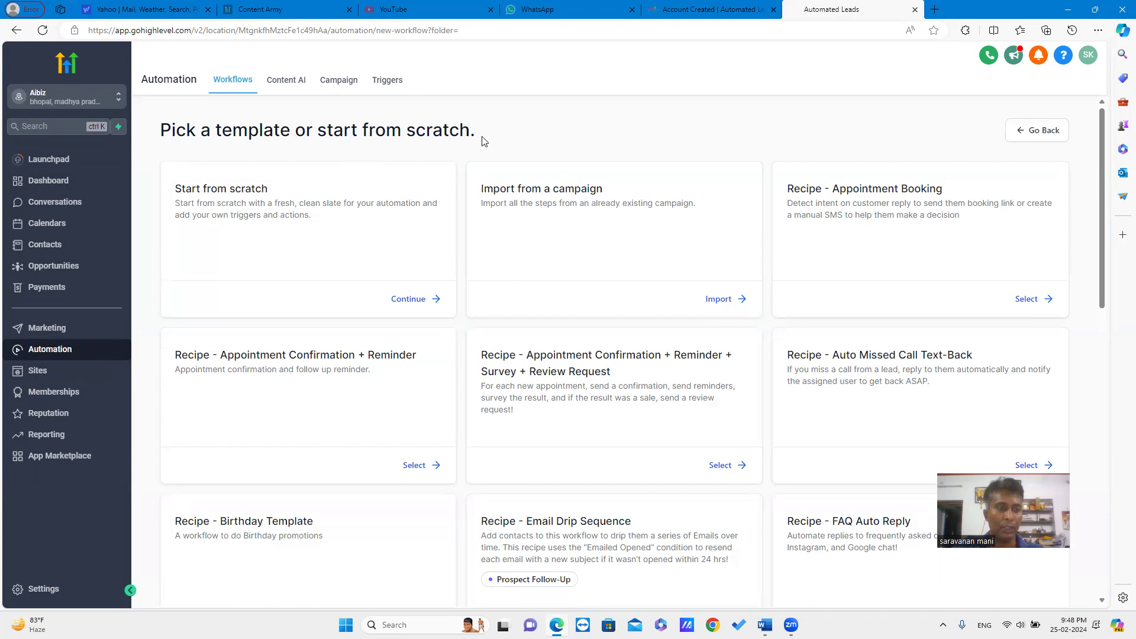
left_click(407, 300)
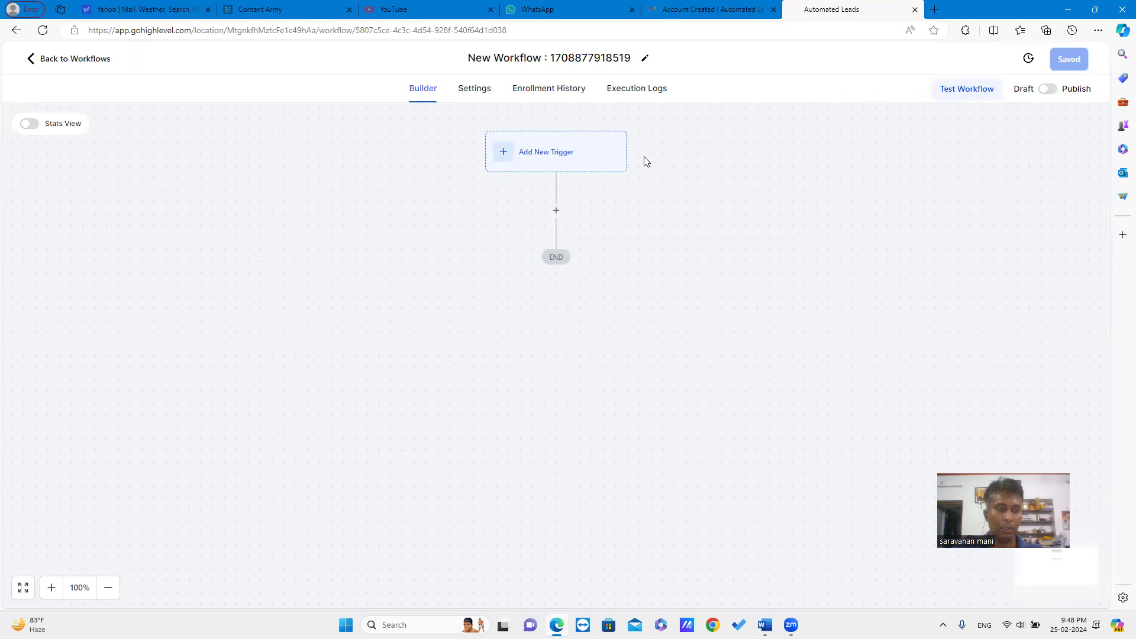
Add a Form Submitted trigger filtered to the T-MasterClass Registration form and save it.
left_click(588, 167)
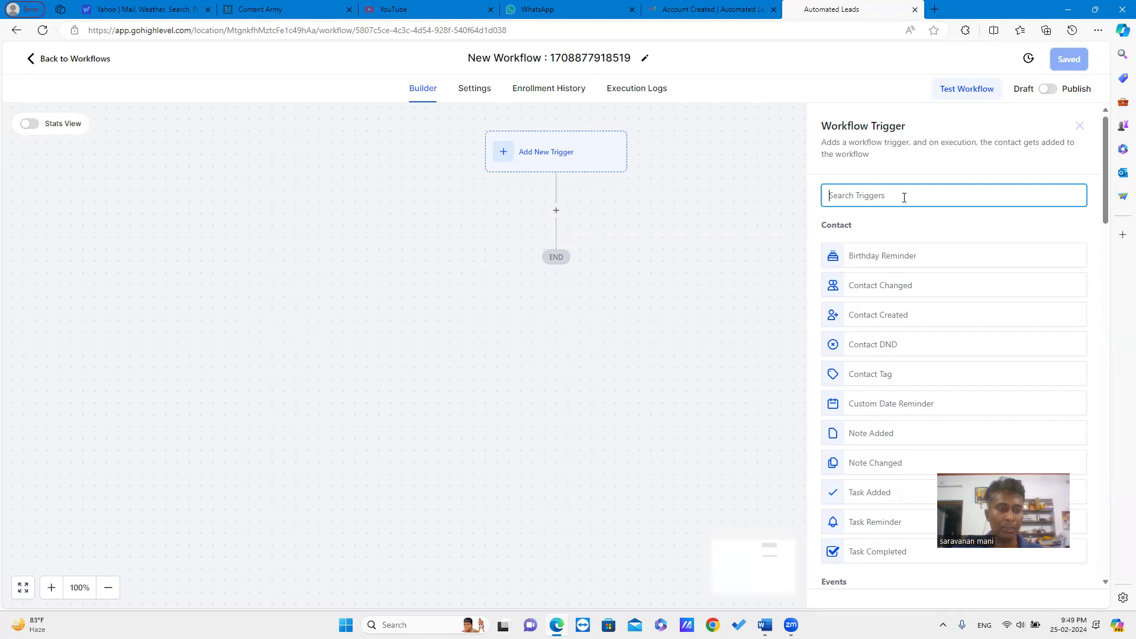
type("form")
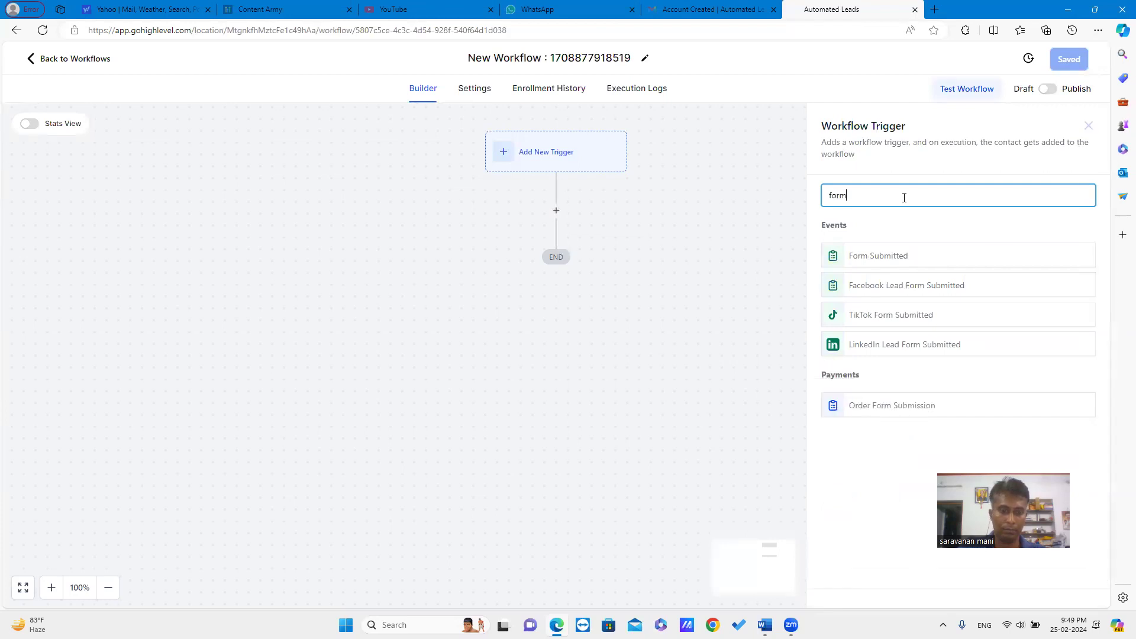
type("su")
key("BackSpace")
key("BackSpace")
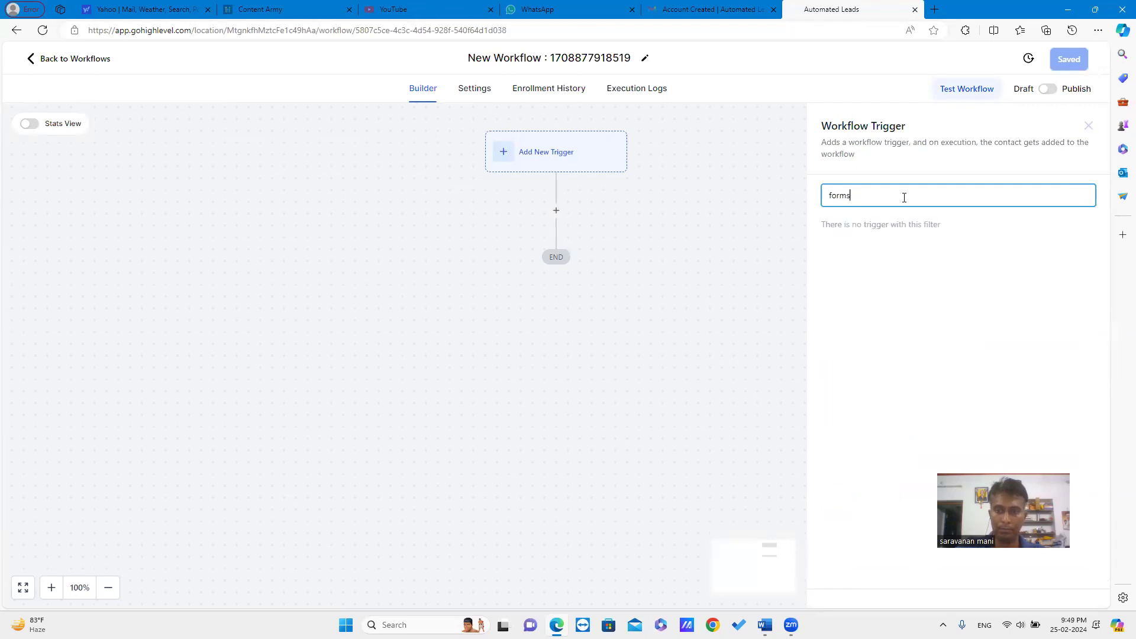
left_click(903, 256)
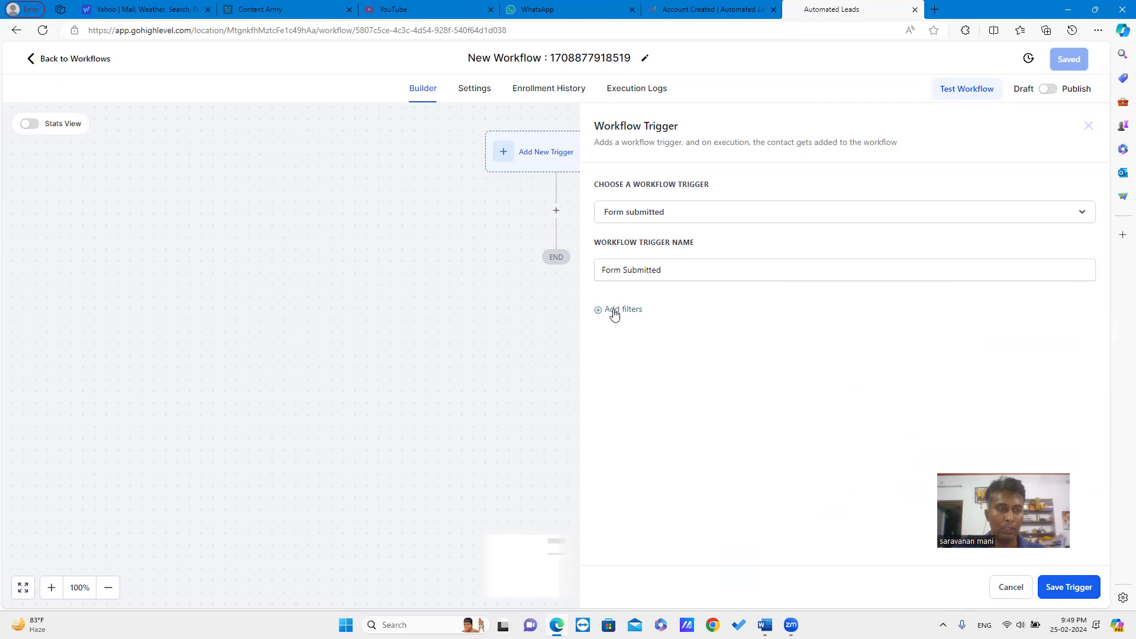
left_click(614, 314)
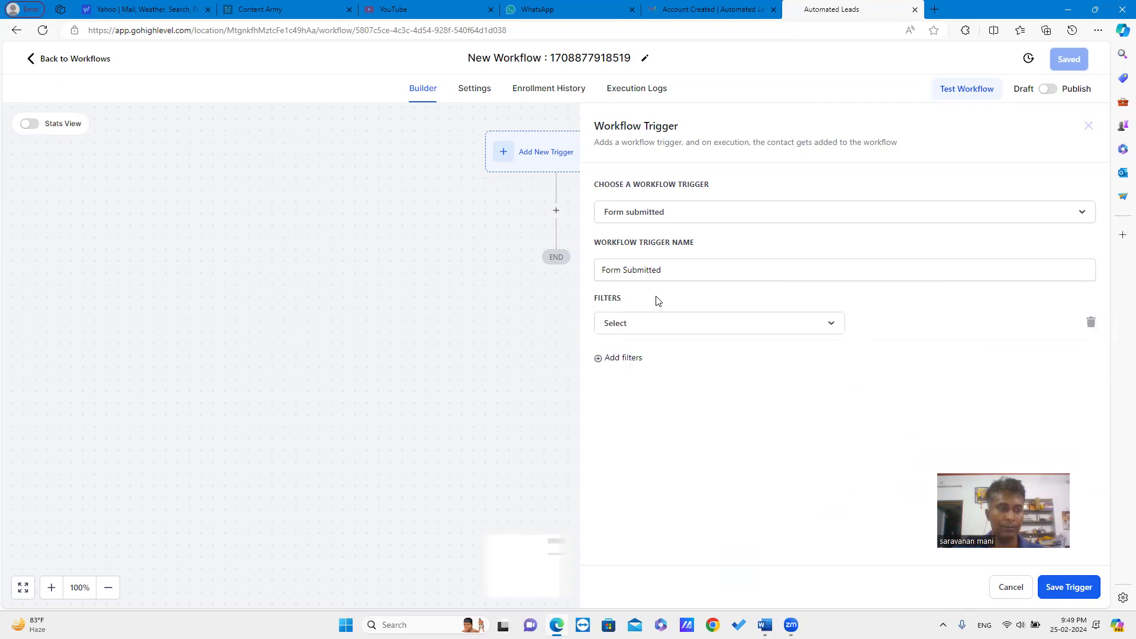
left_click(676, 326)
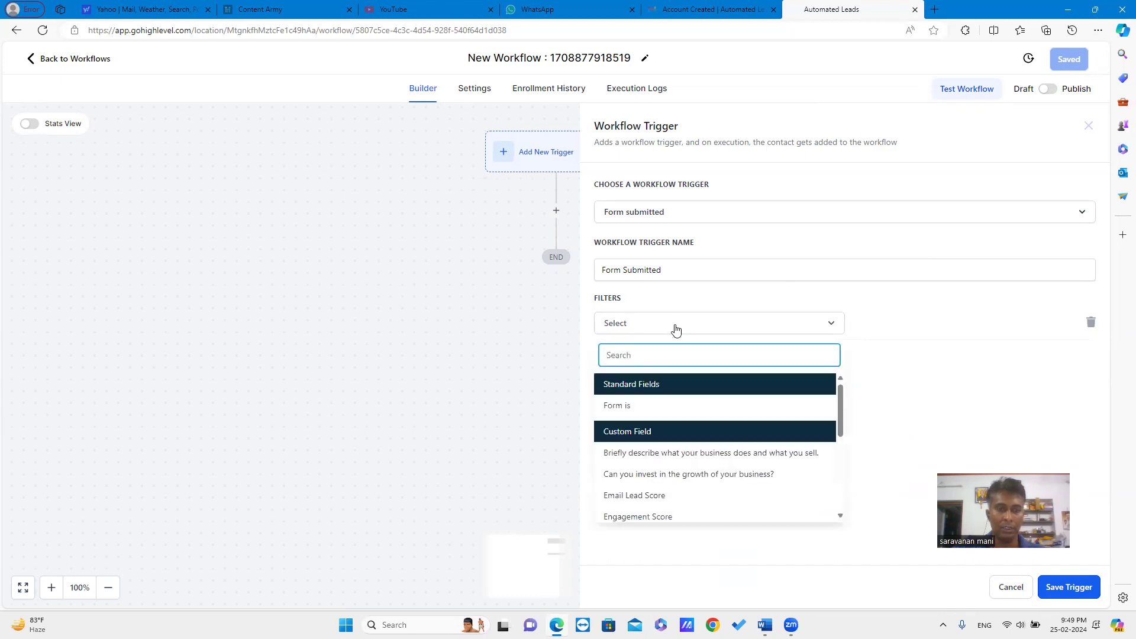
left_click(648, 411)
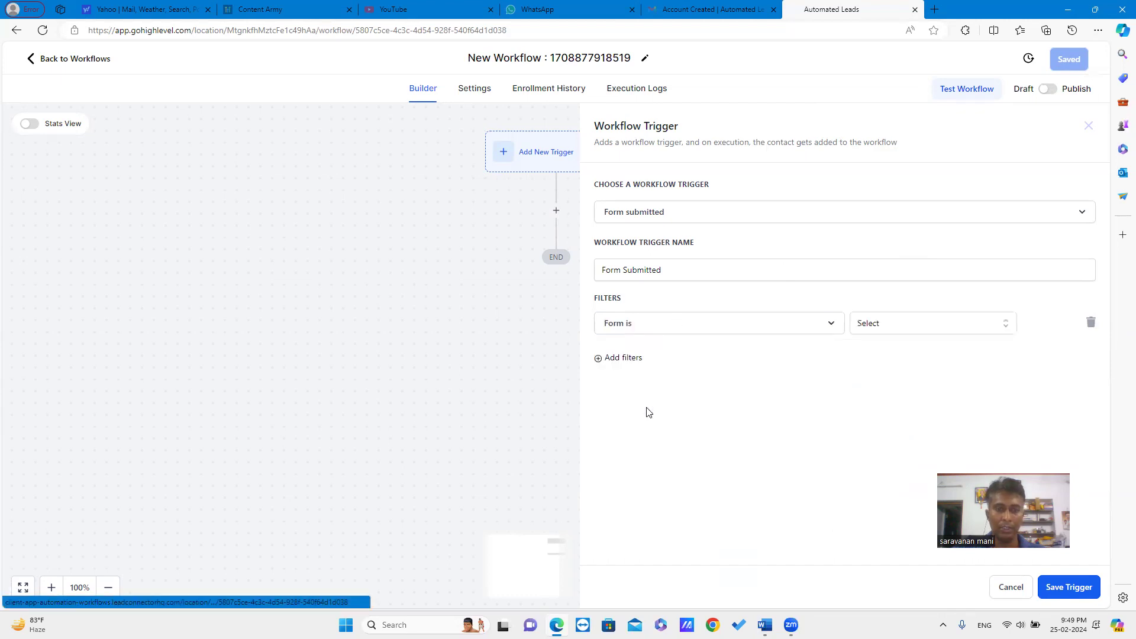
left_click(912, 330)
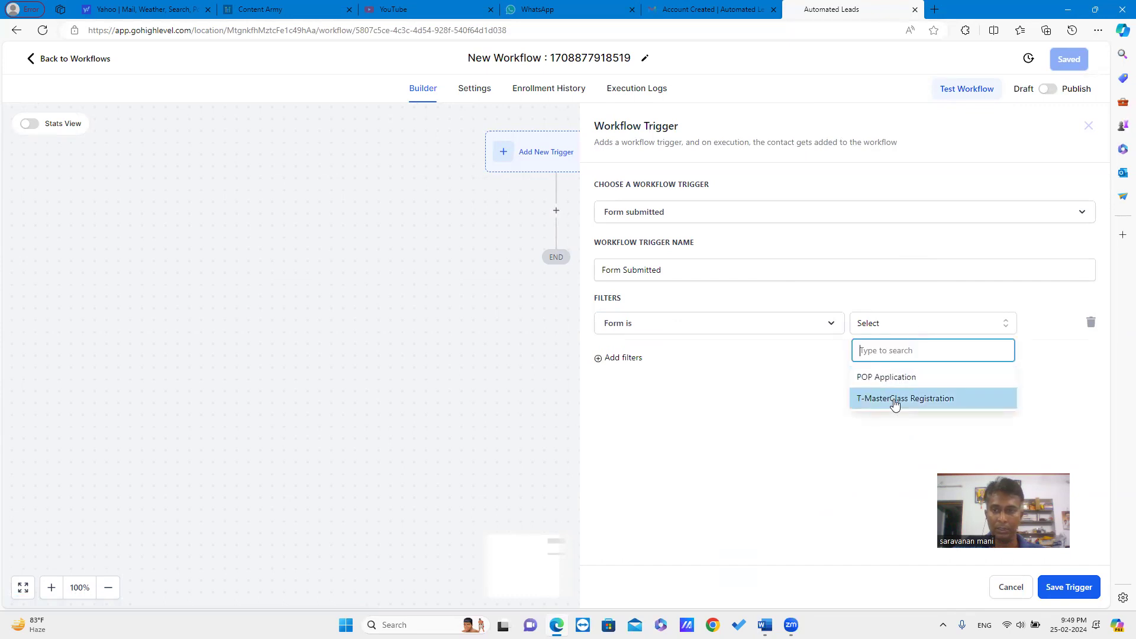
left_click(895, 404)
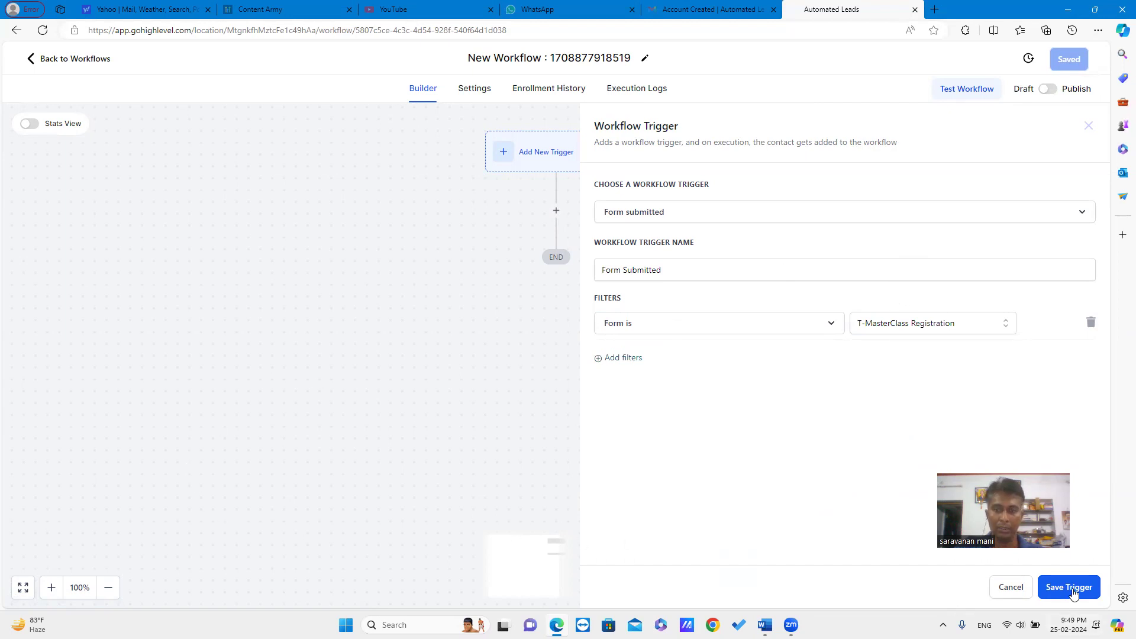
left_click(1069, 588)
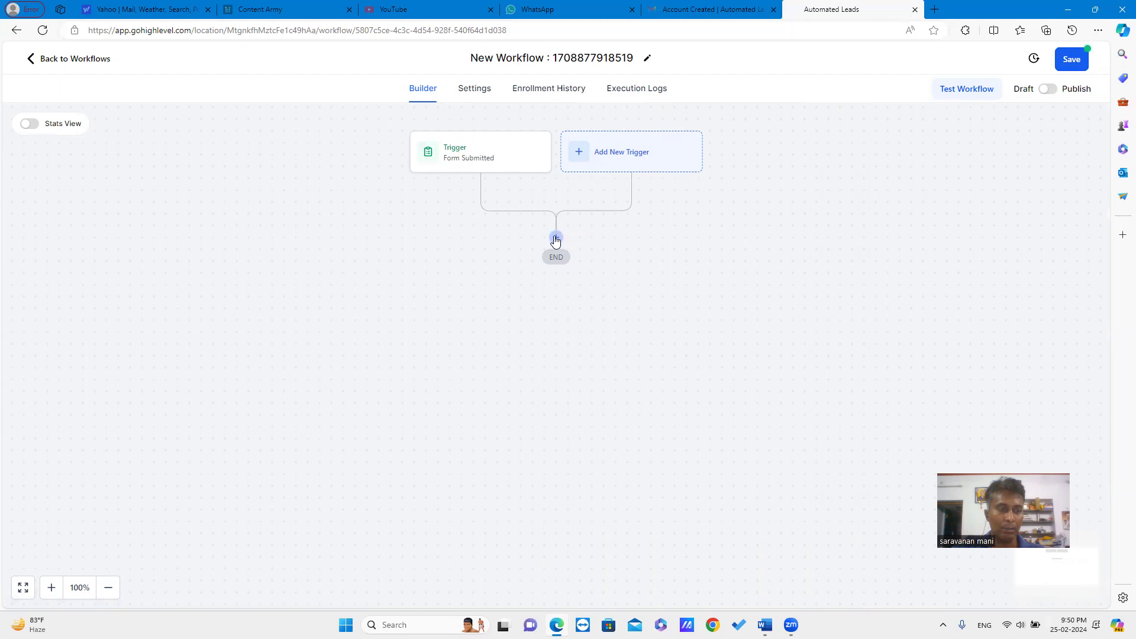
Add a Split action below the Form Submitted trigger.
left_click(556, 240)
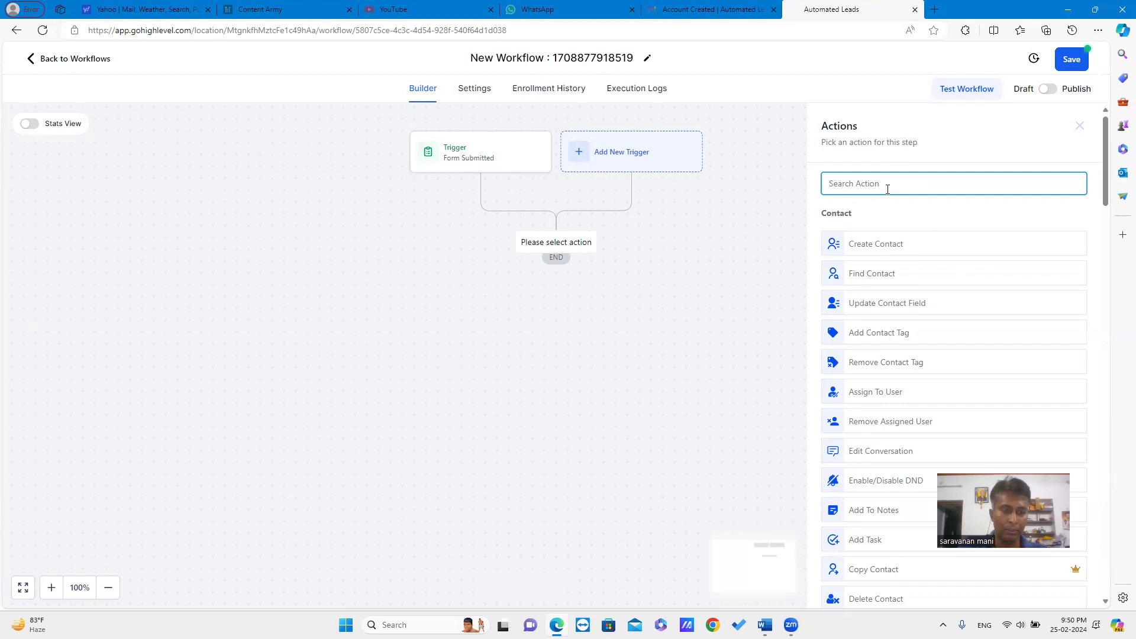
type("split")
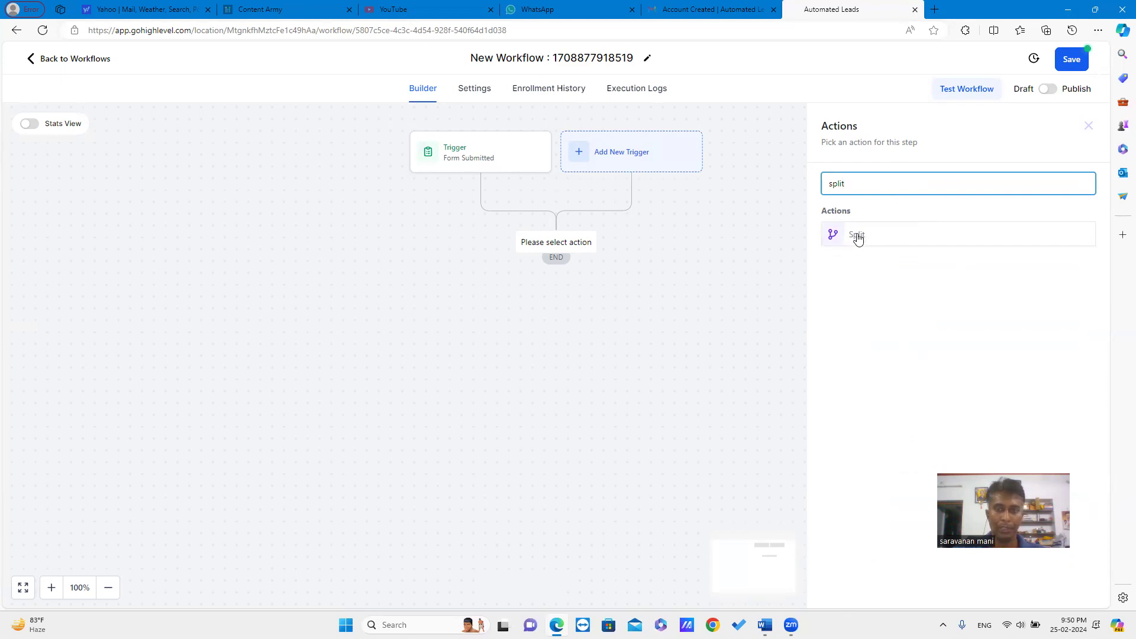
left_click(857, 236)
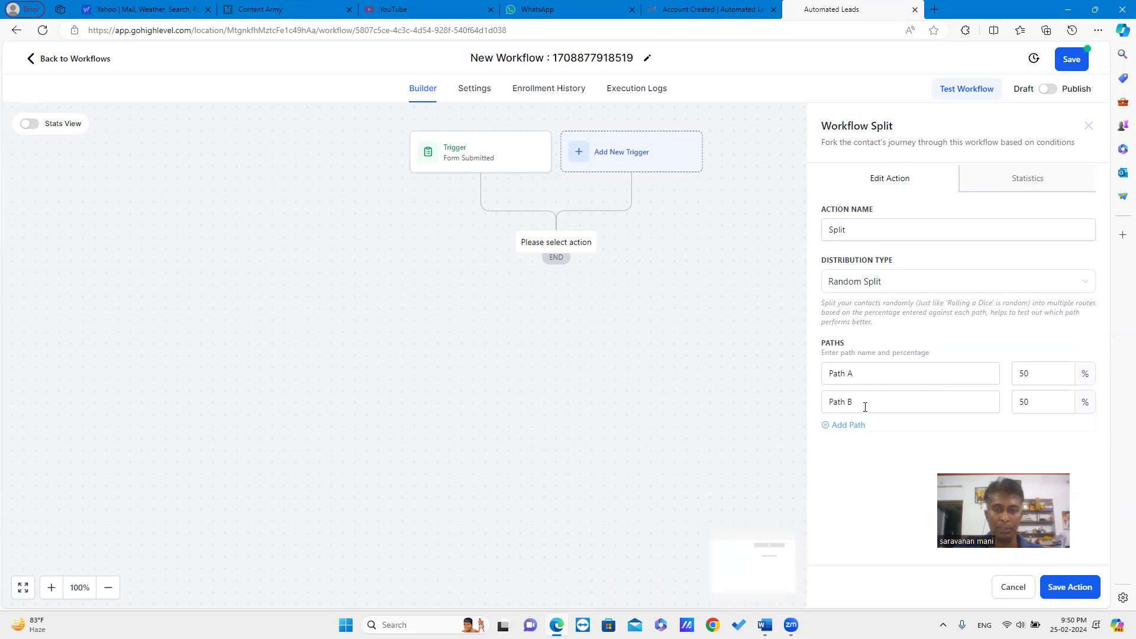
Add a third path and set paths B and C to 25% each, leaving A at 50%.
left_click(829, 424)
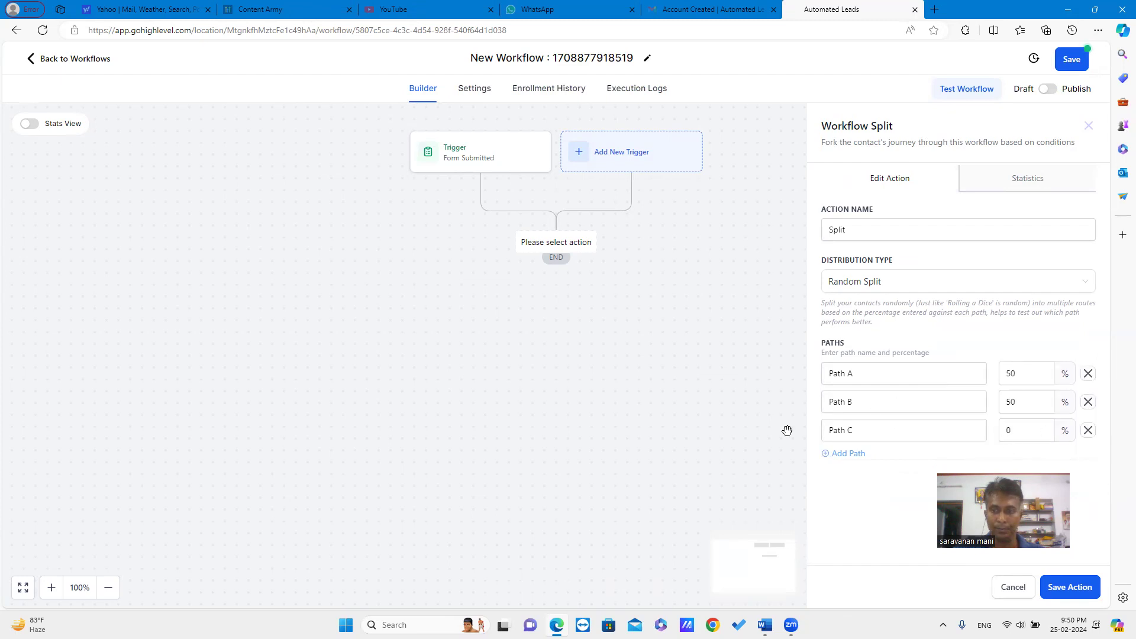
left_click(1019, 430)
key("BackSpace")
type("25")
left_click(1016, 403)
type("25")
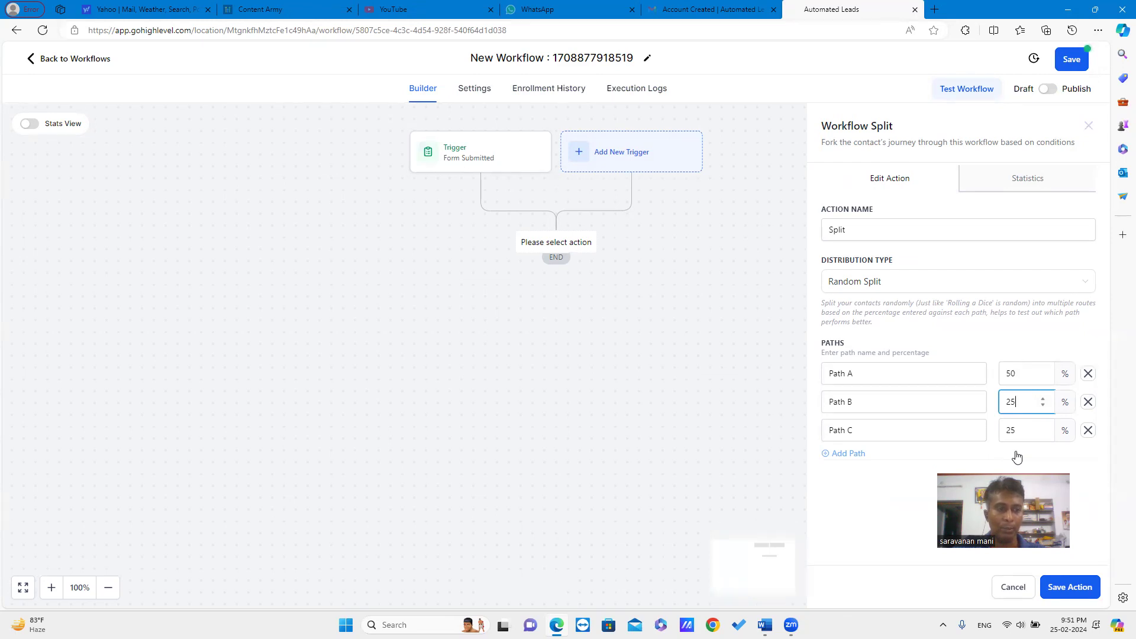
Rename the paths to email 1, email 2 and email 3 and save the split.
left_click(876, 375)
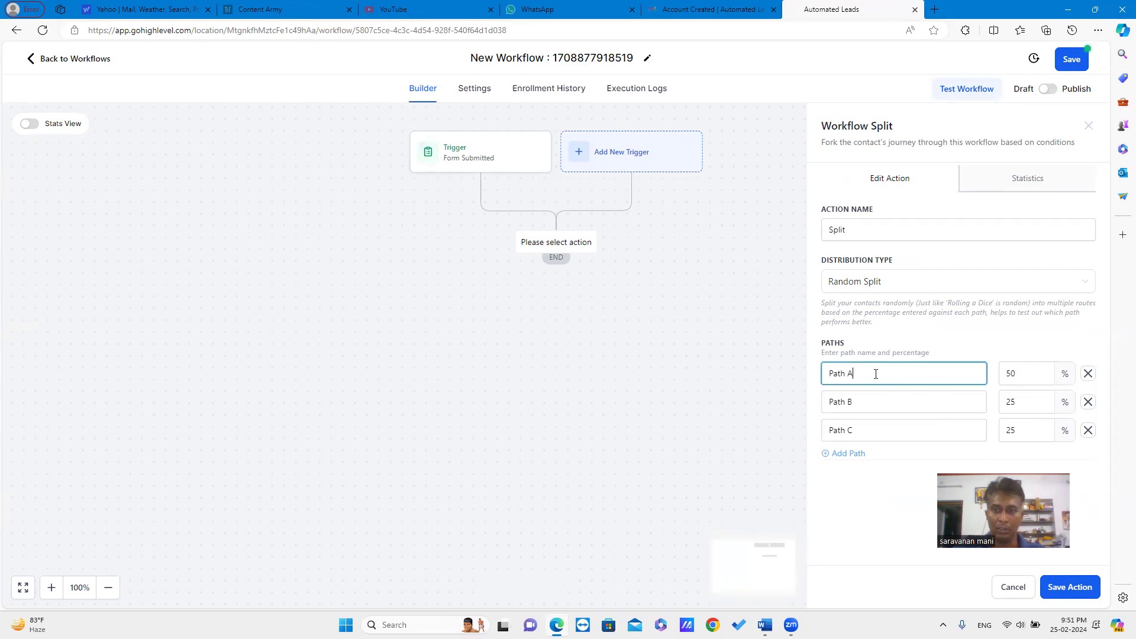
key("BackSpace")
key("BackSpace")
key("BackSpace")
key("BackSpace")
key("BackSpace")
key("BackSpace")
type("email 1")
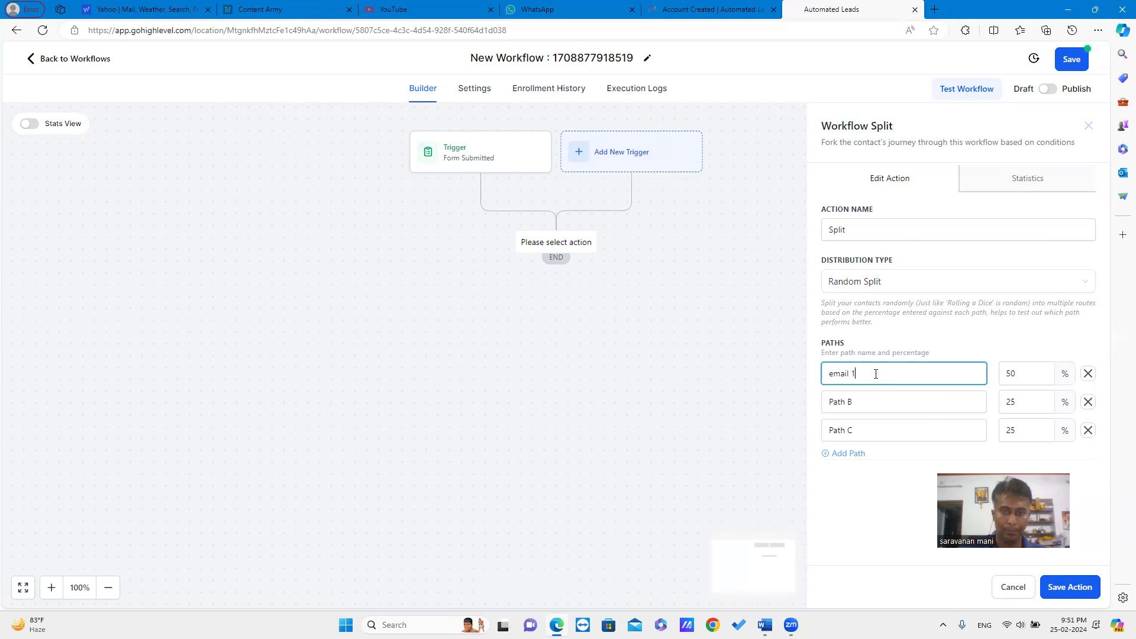
left_click(893, 402)
key("BackSpace")
key("BackSpace")
key("BackSpace")
key("BackSpace")
type("em")
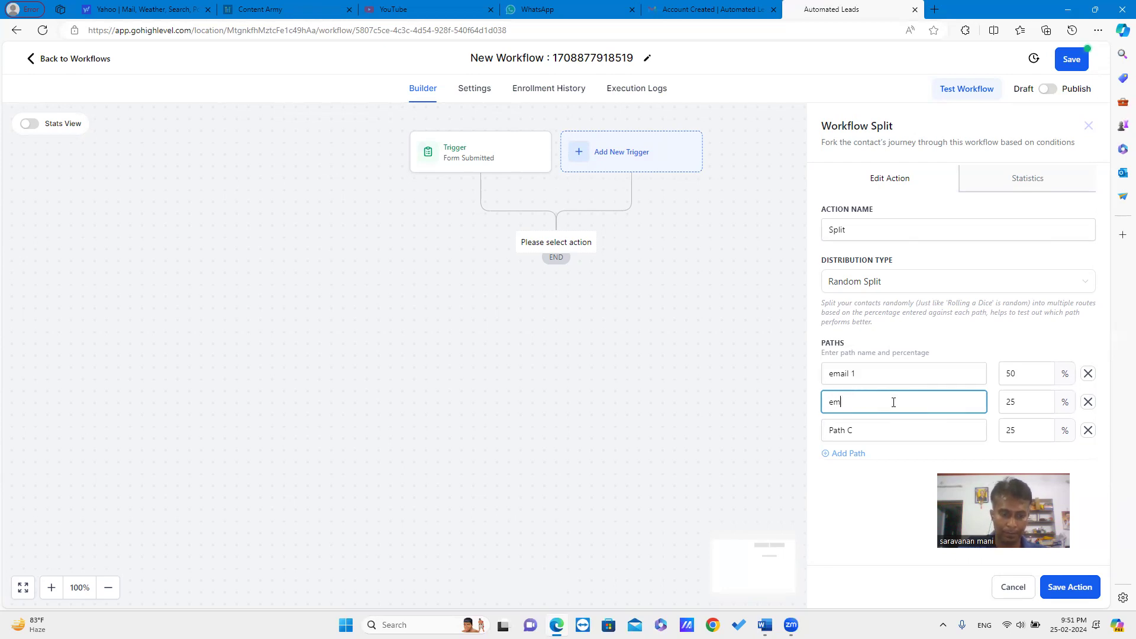
type("ail 2")
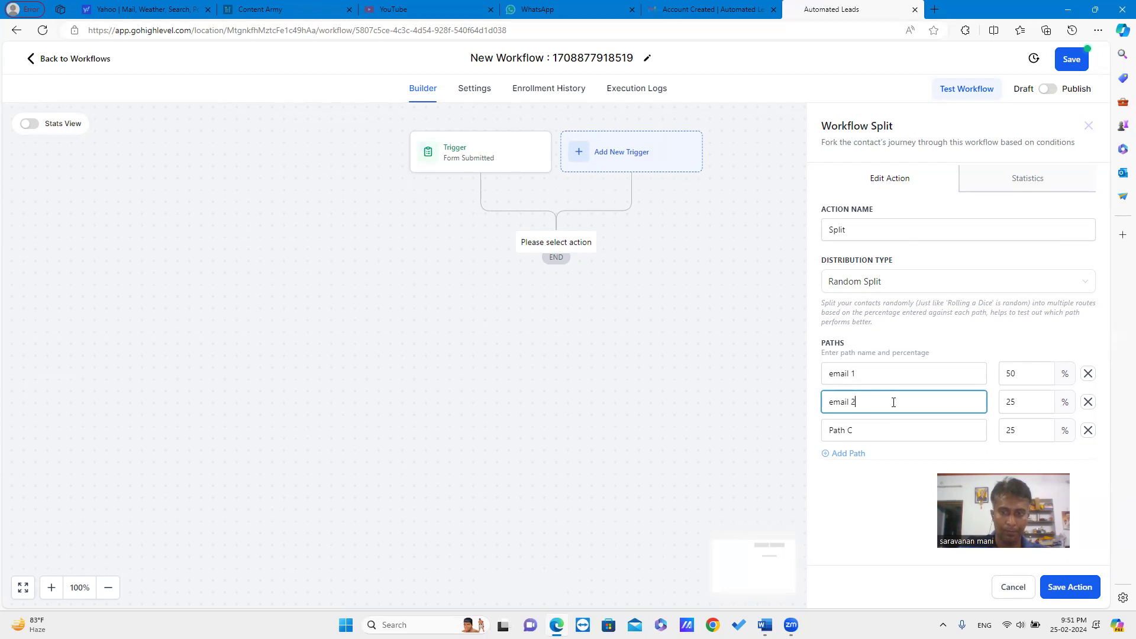
left_click(888, 437)
key("BackSpace")
key("BackSpace")
key("BackSpace")
key("BackSpace")
type("email 3")
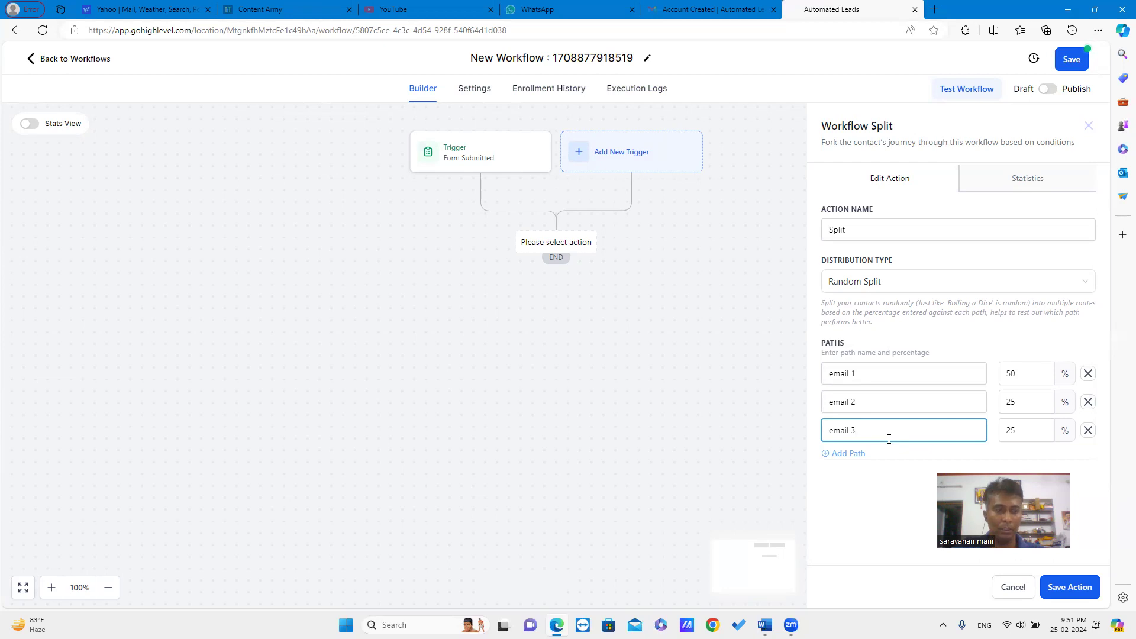
left_click(1070, 588)
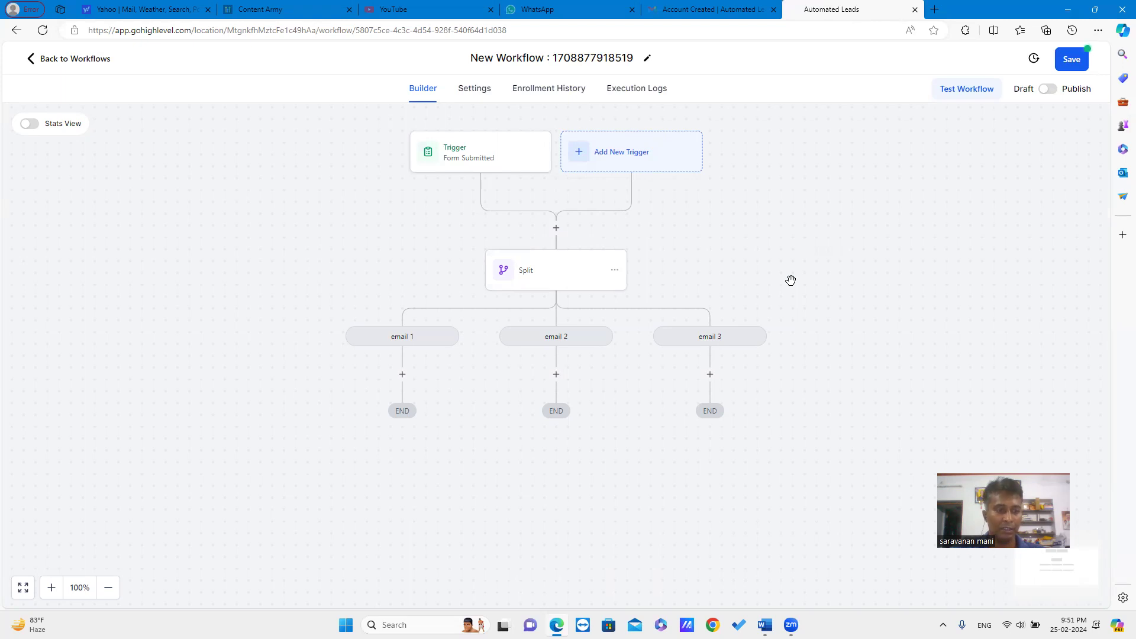
left_click(403, 375)
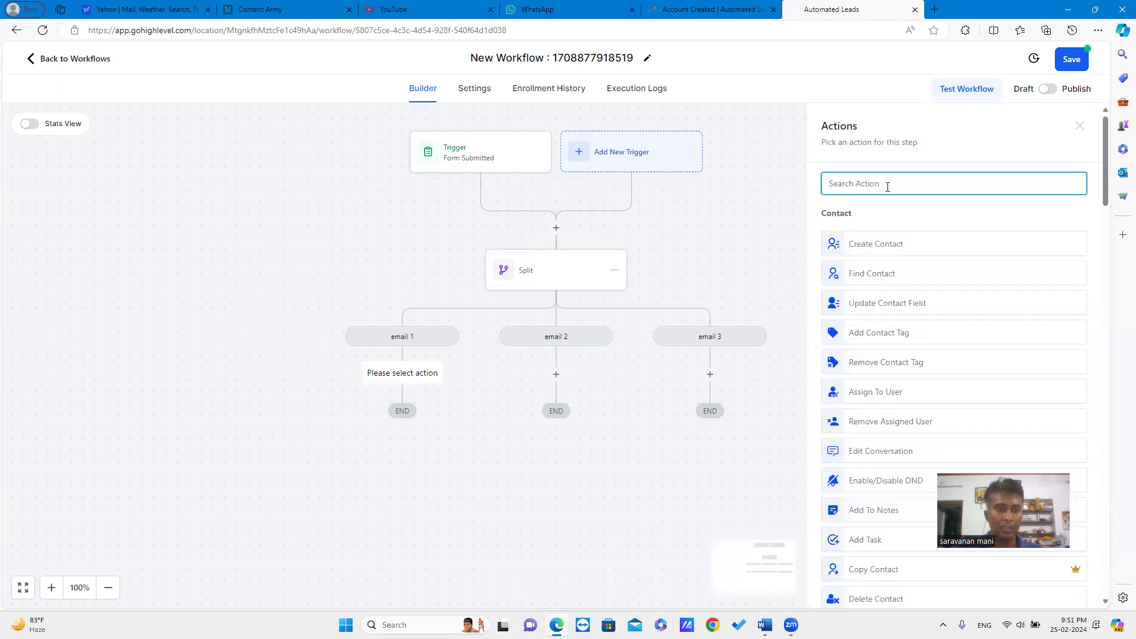
Add a Send Email action to the email 1 path.
type("en")
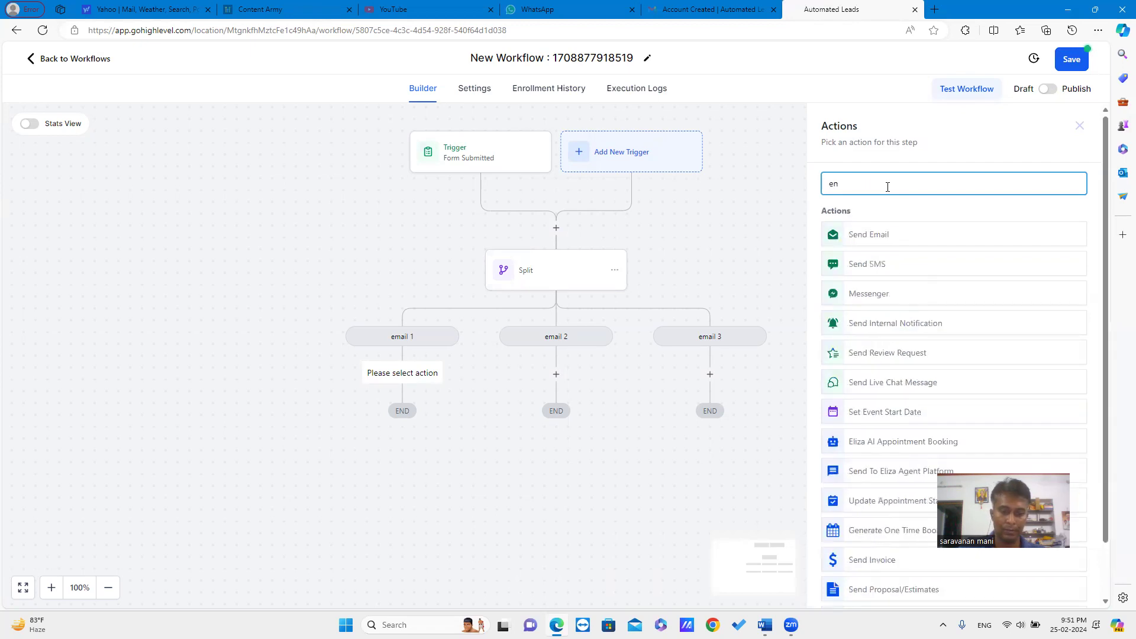
key("BackSpace")
type("m")
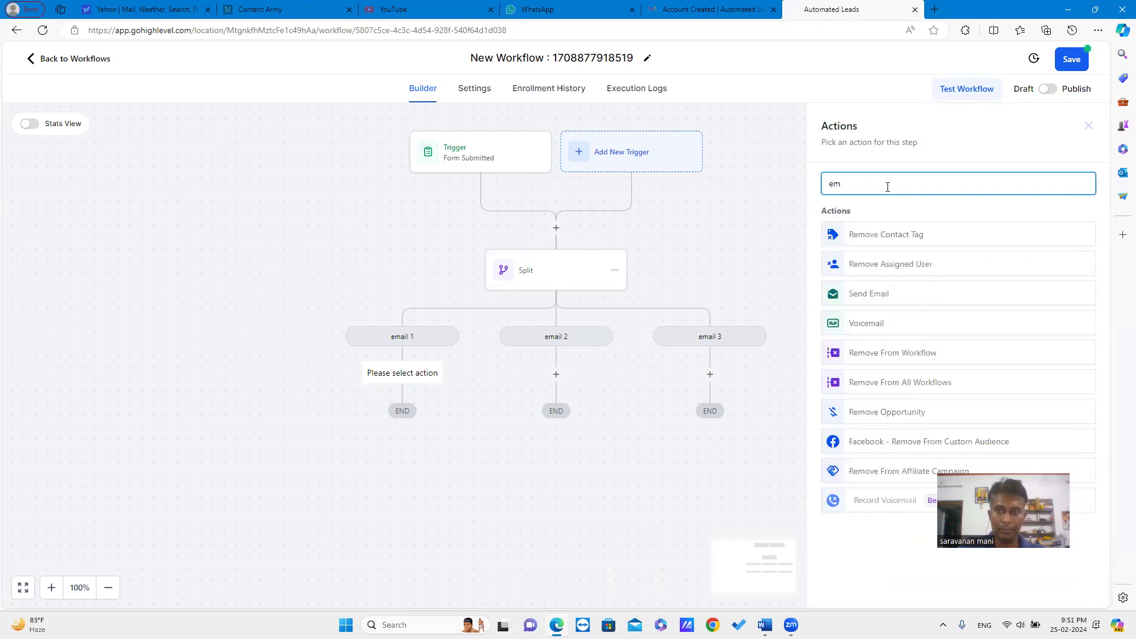
type("a")
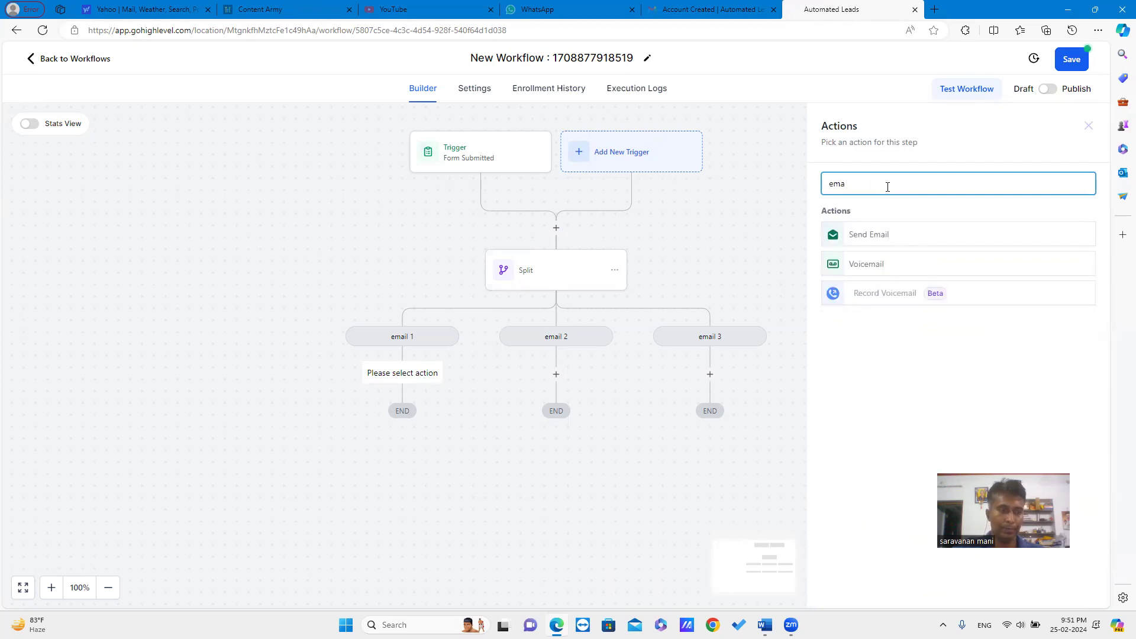
left_click(879, 236)
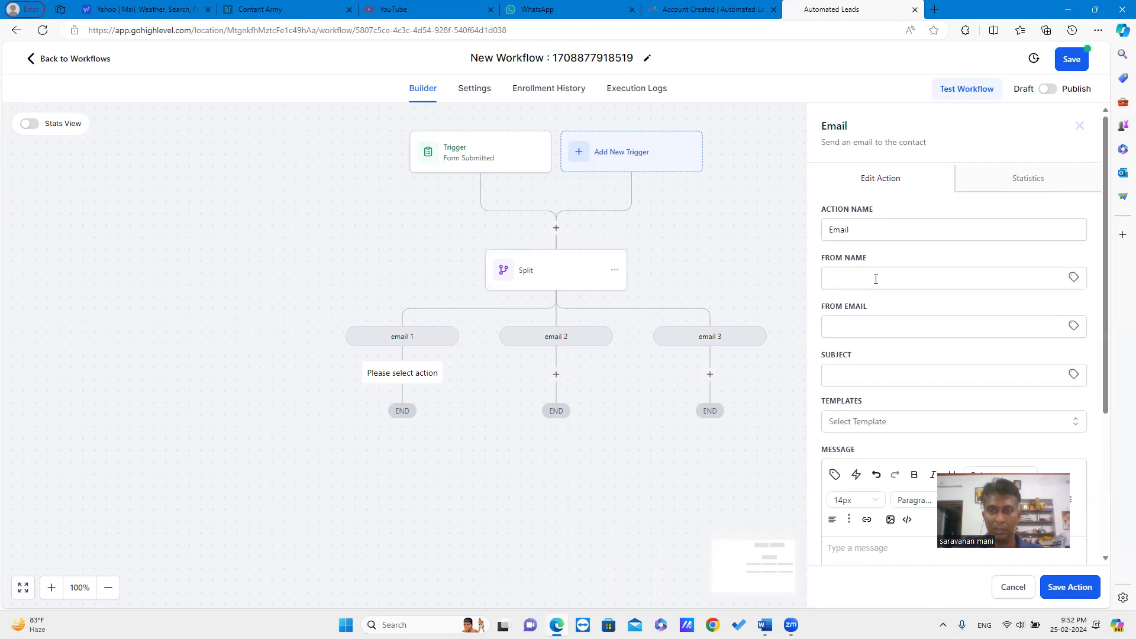
Set the sender name to test123, enter the sender e-mail address, and use subject test23.
left_click(880, 277)
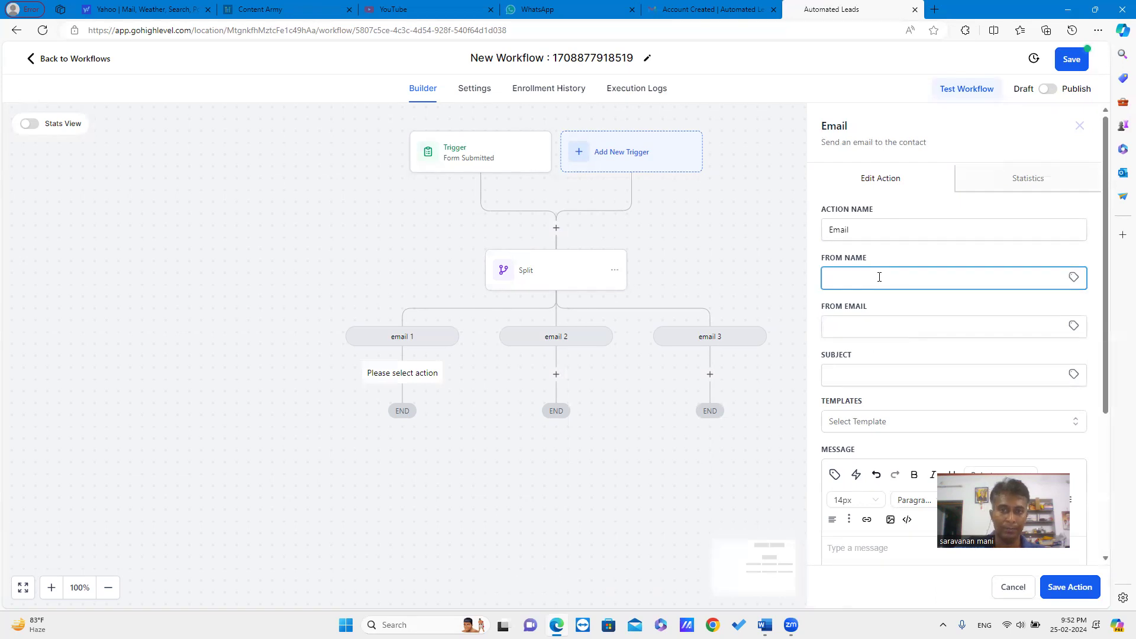
type("t")
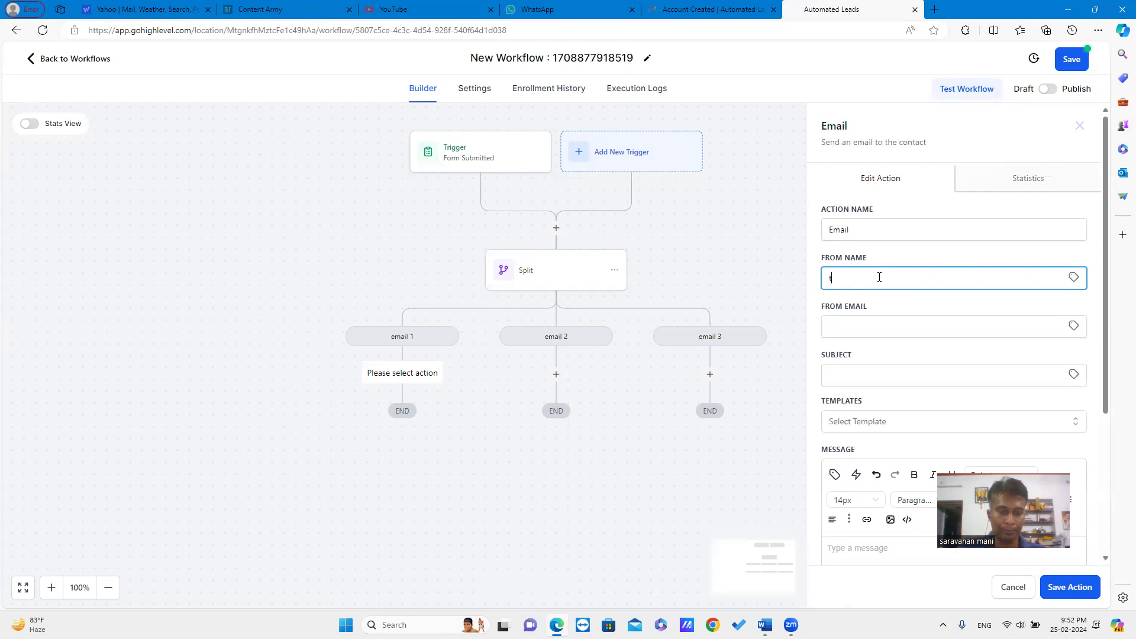
type("est123@gm")
key("BackSpace")
key("BackSpace")
key("BackSpace")
key("BackSpace")
type("3")
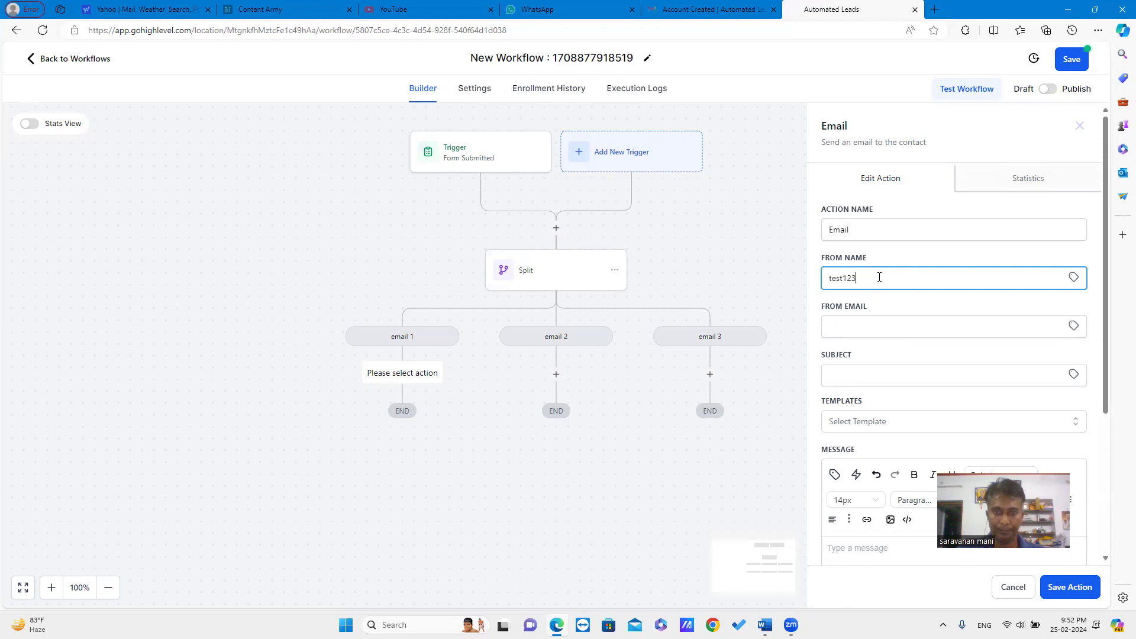
left_click(843, 332)
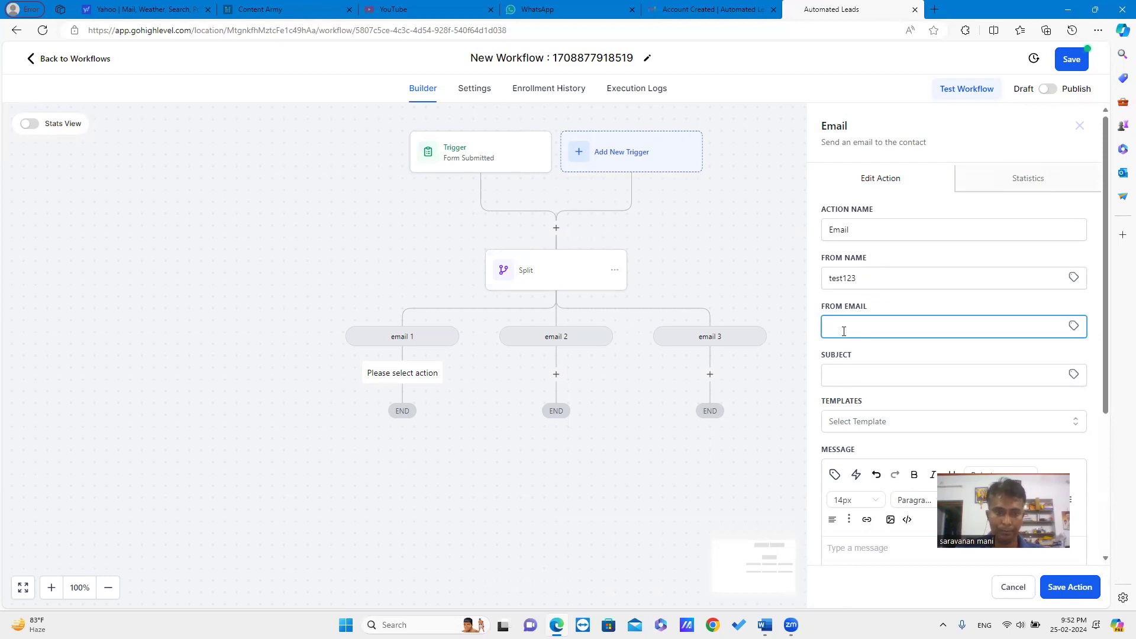
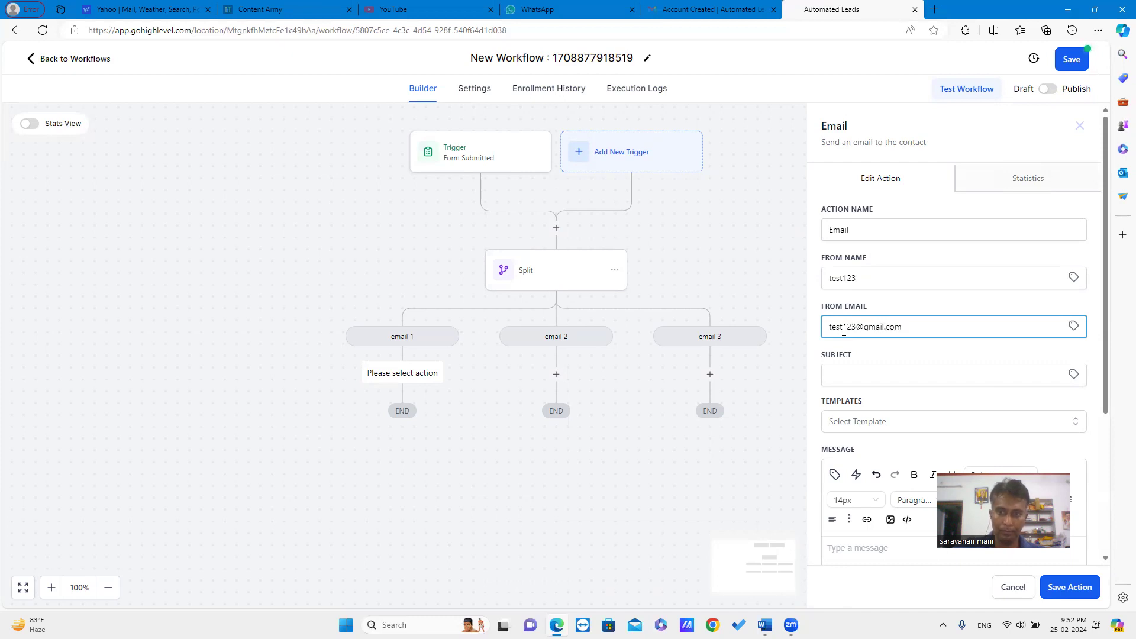
left_click(857, 368)
type("tes")
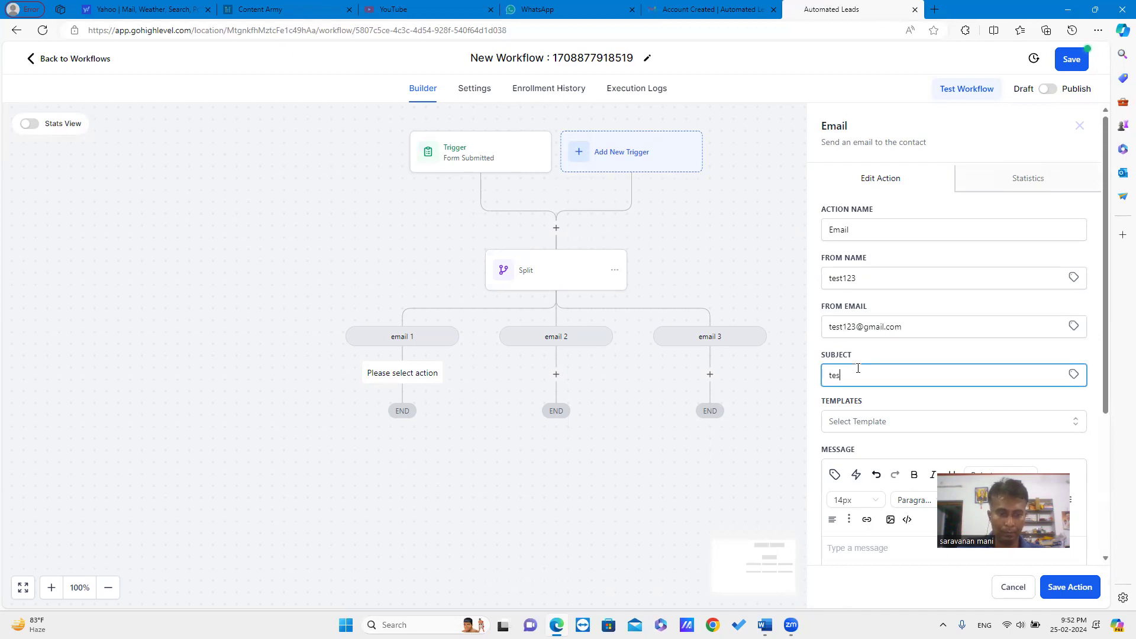
type("t23")
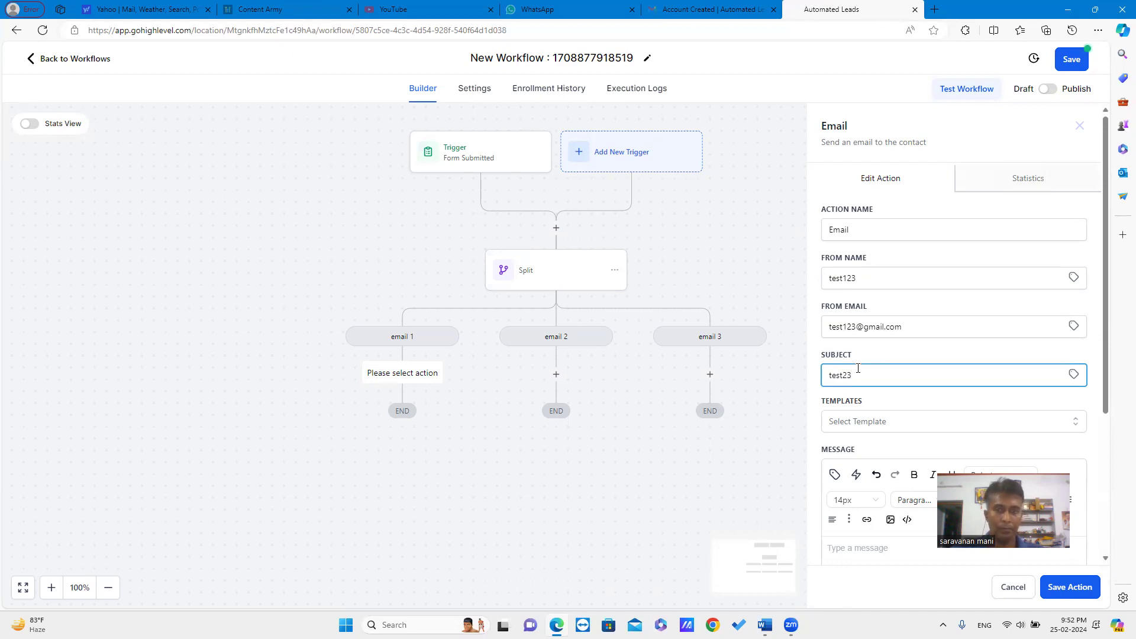
left_click(925, 426)
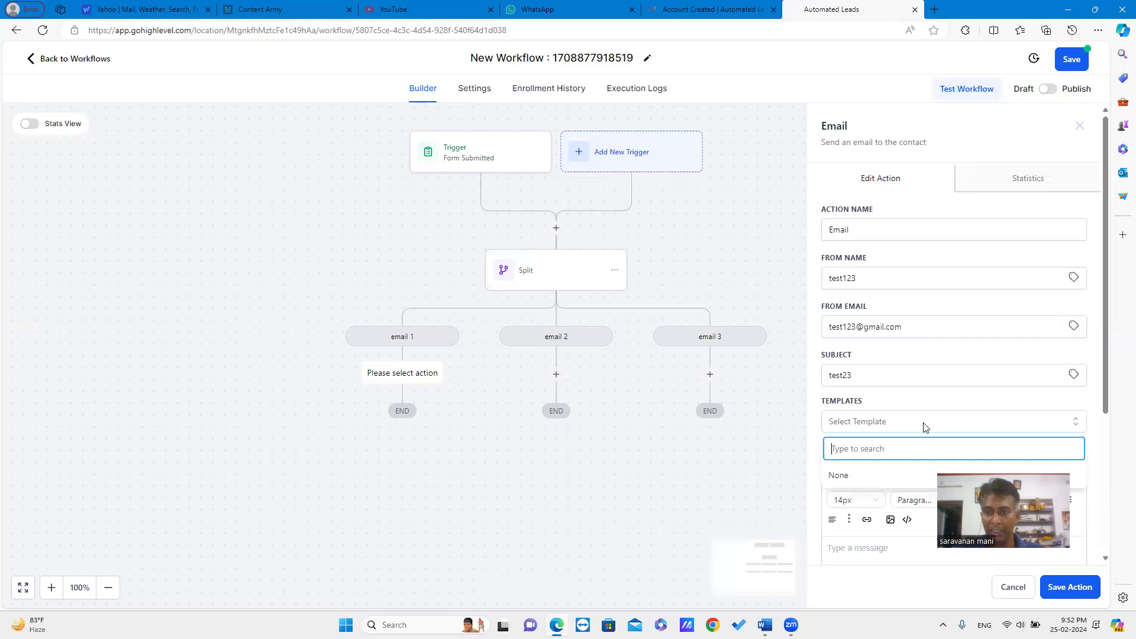
Skip the templates, write test123 as the message body, and save the email step.
left_click(1101, 440)
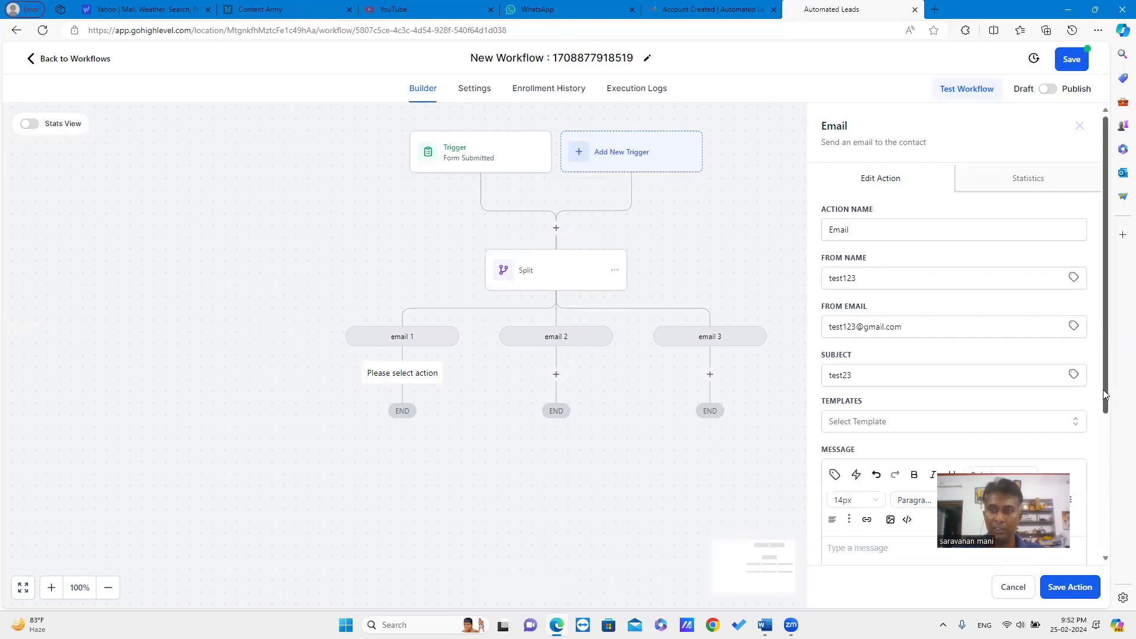
left_click_drag(1105, 386, 1103, 473)
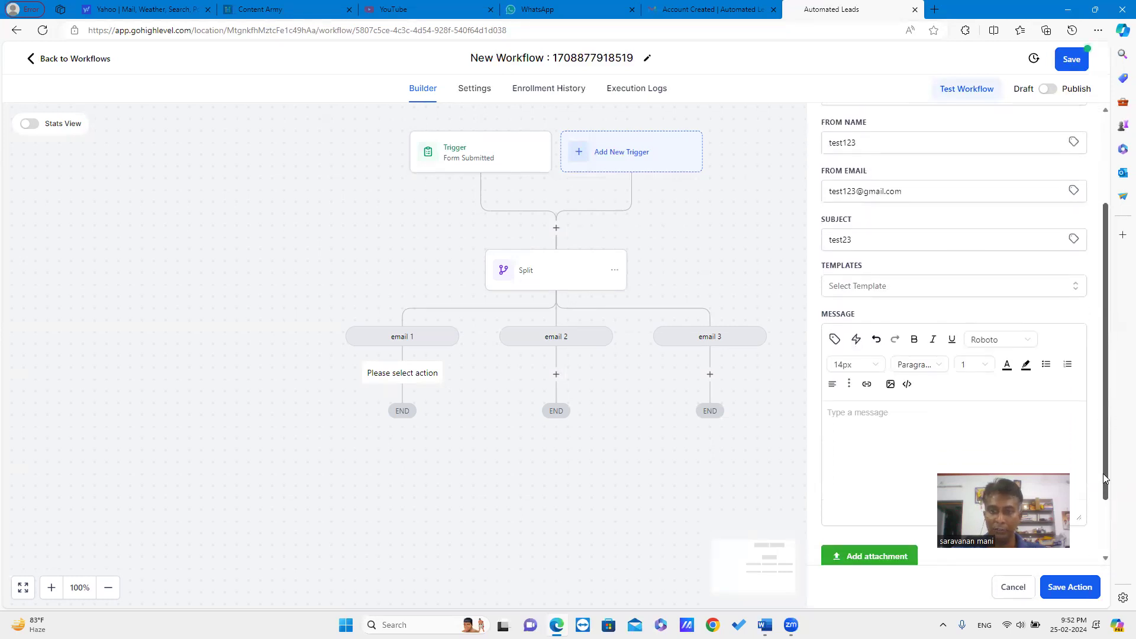
left_click(884, 426)
type("t")
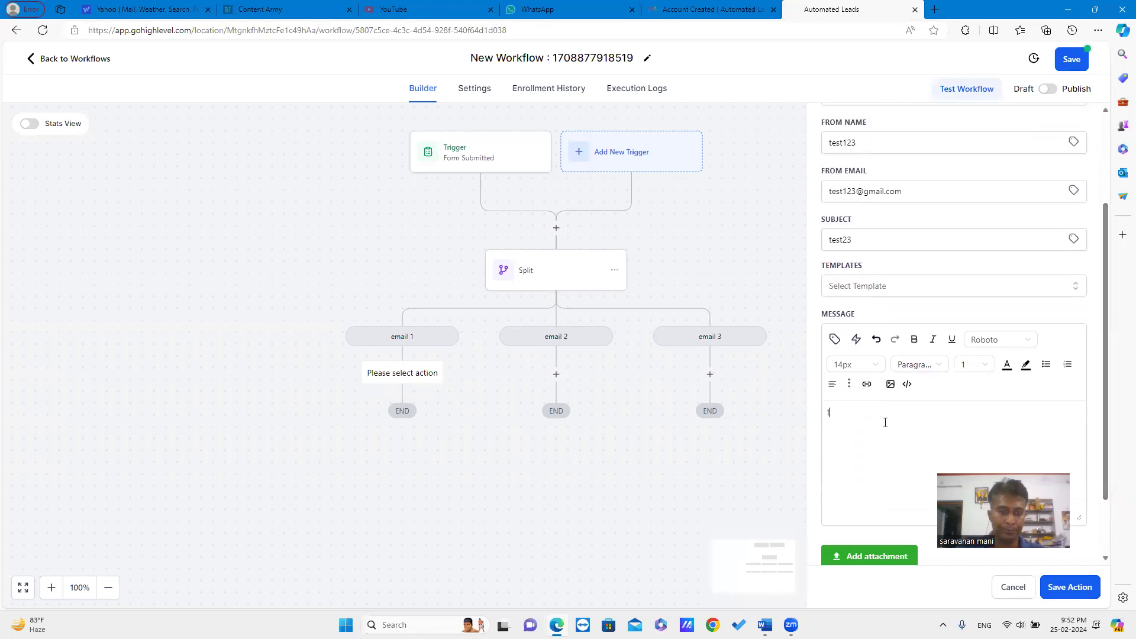
type("est123")
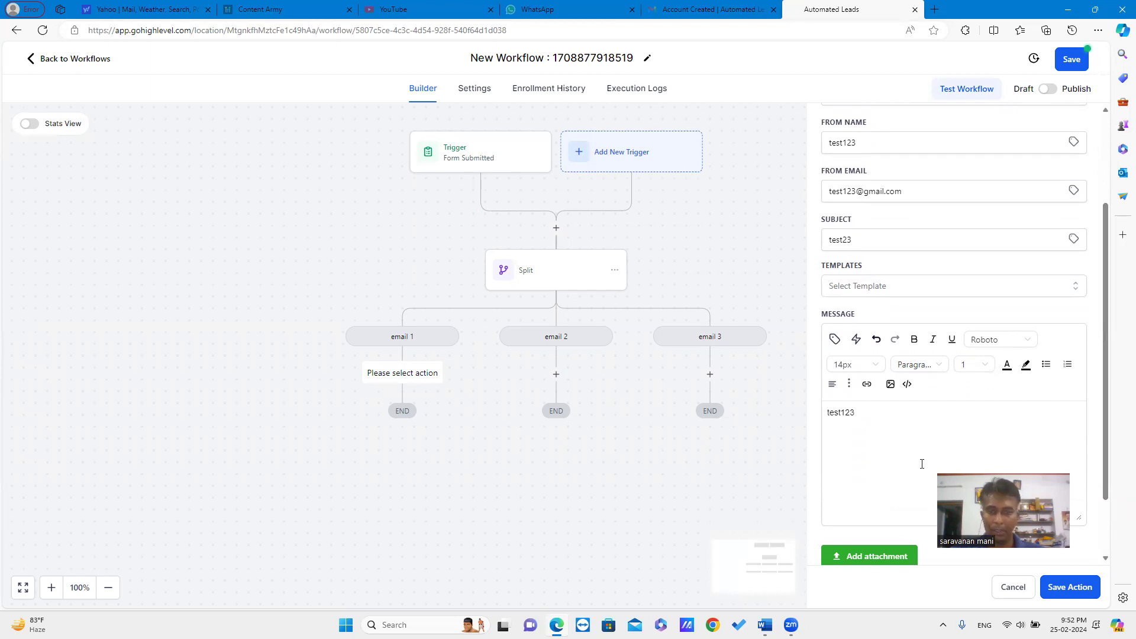
left_click(1070, 587)
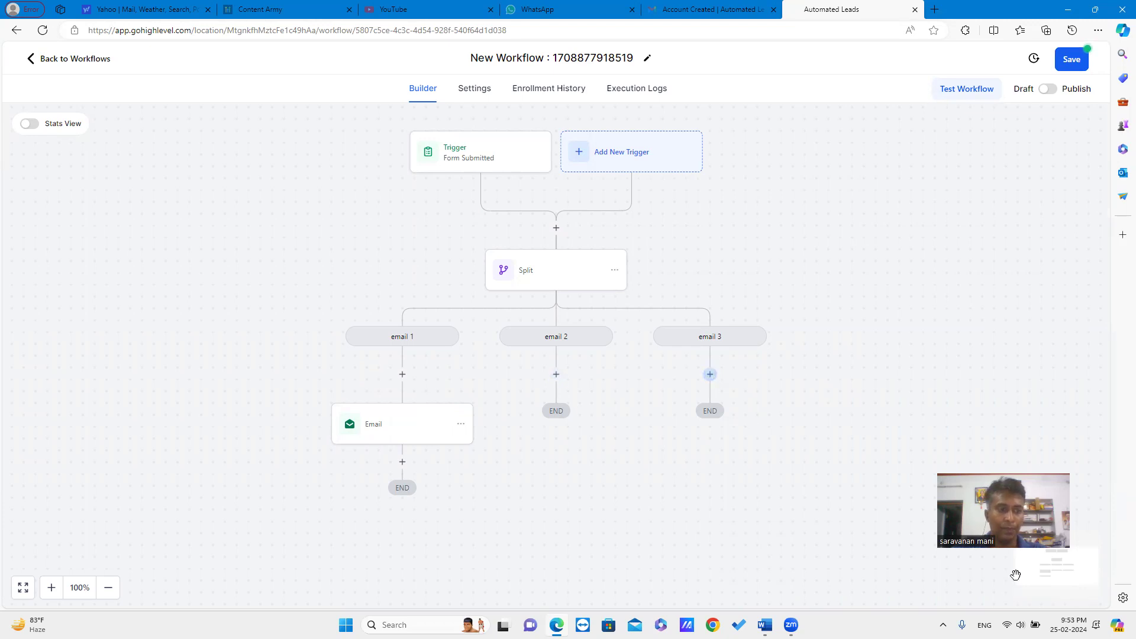
left_click(556, 374)
type("sms")
key("ctrl+a")
key("BackSpace")
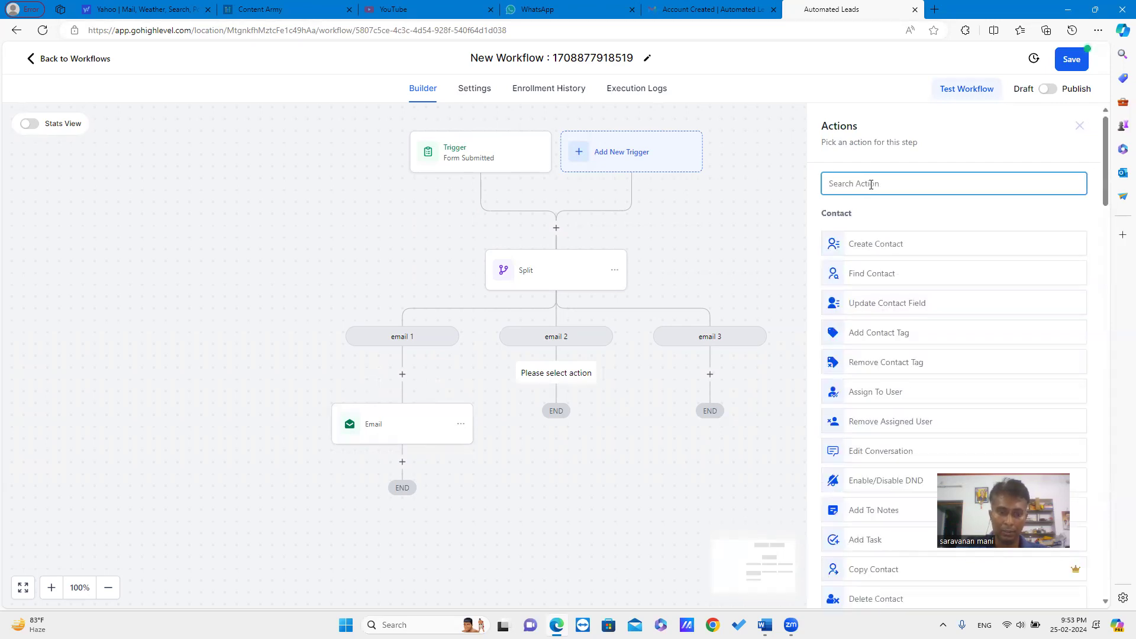
type("whats")
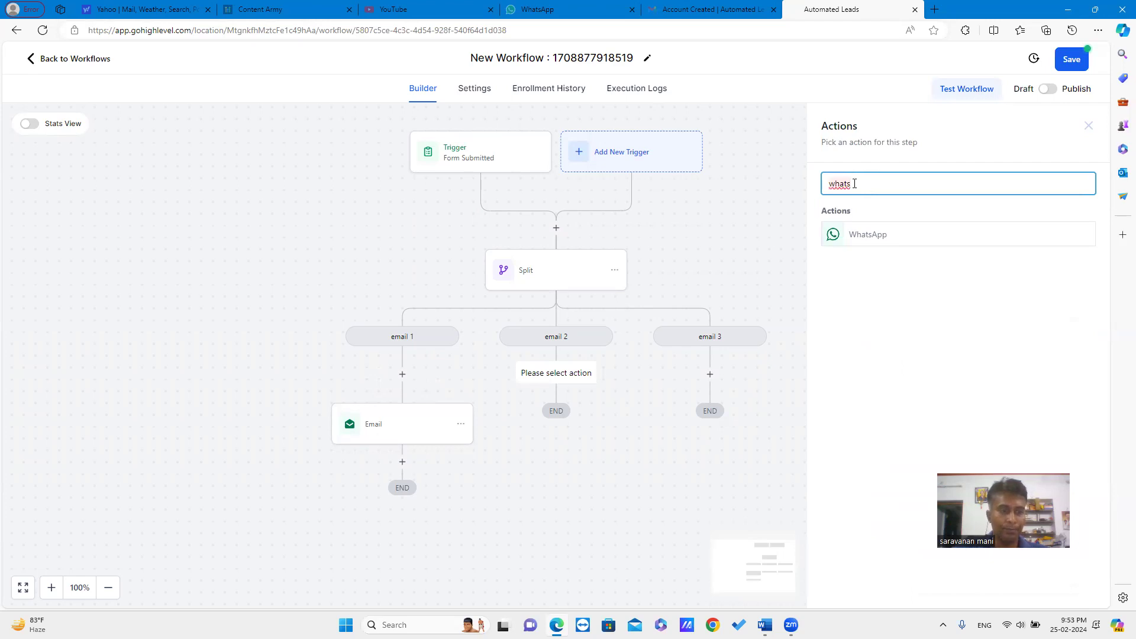
key("BackSpace")
key("BackSpace")
key("BackSpace")
key("BackSpace")
key("BackSpace")
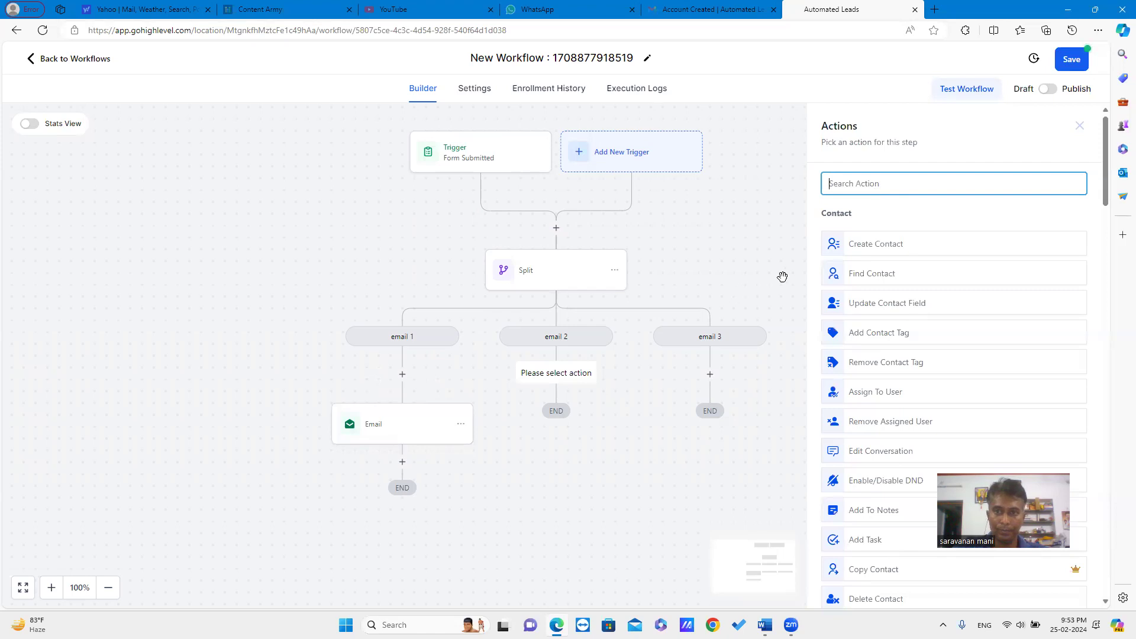
left_click(782, 274)
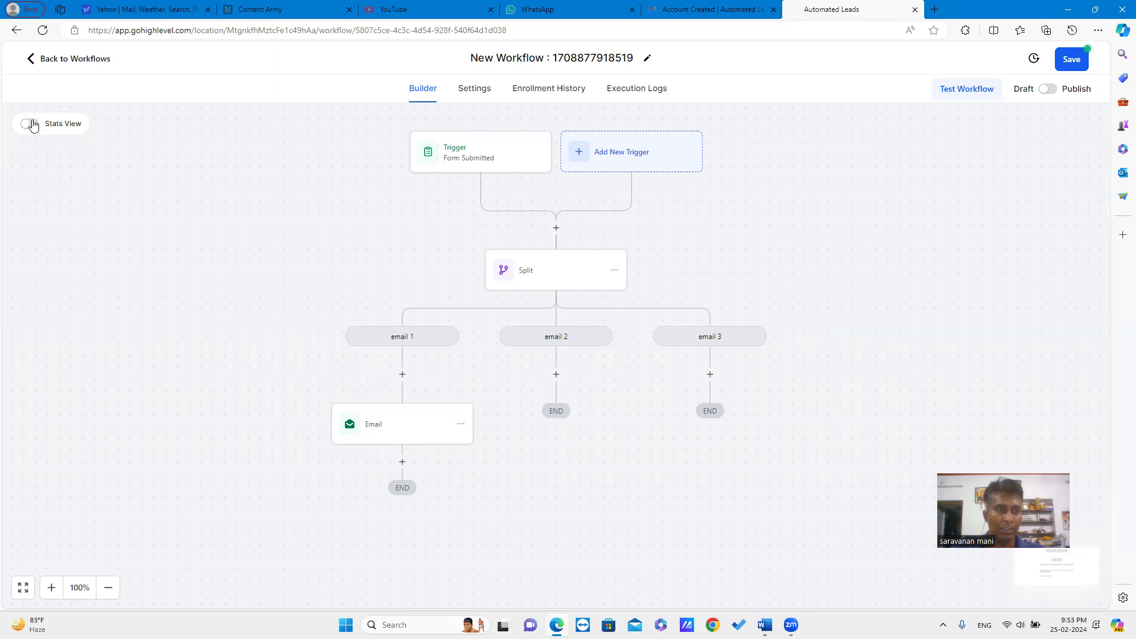
Turn on Stats View so the trigger, Split and email steps show their counts.
left_click(29, 124)
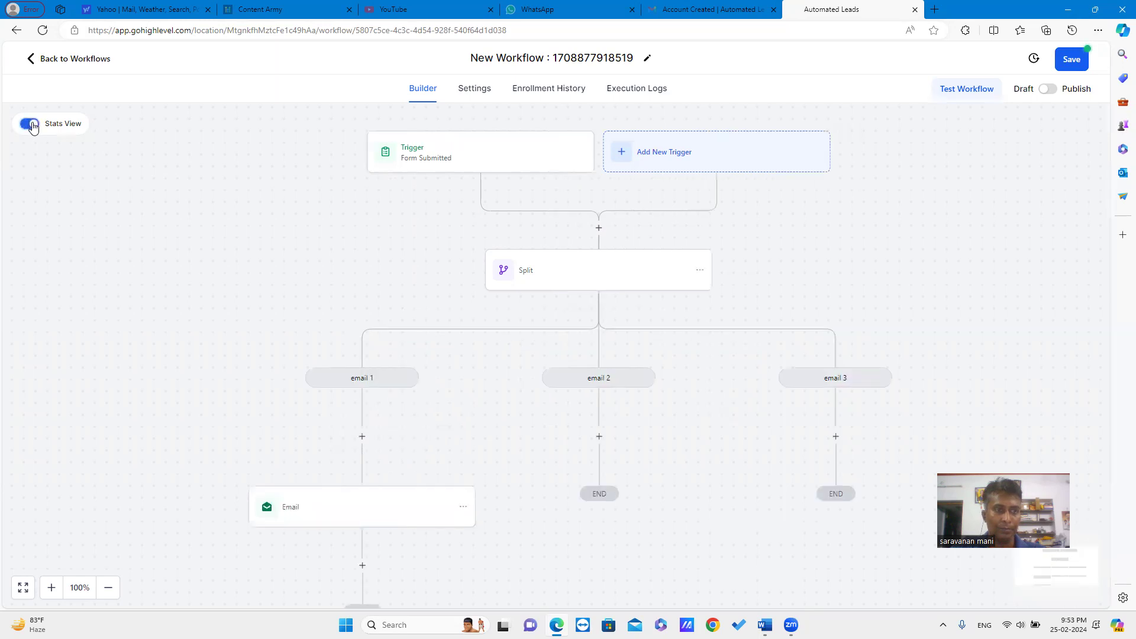